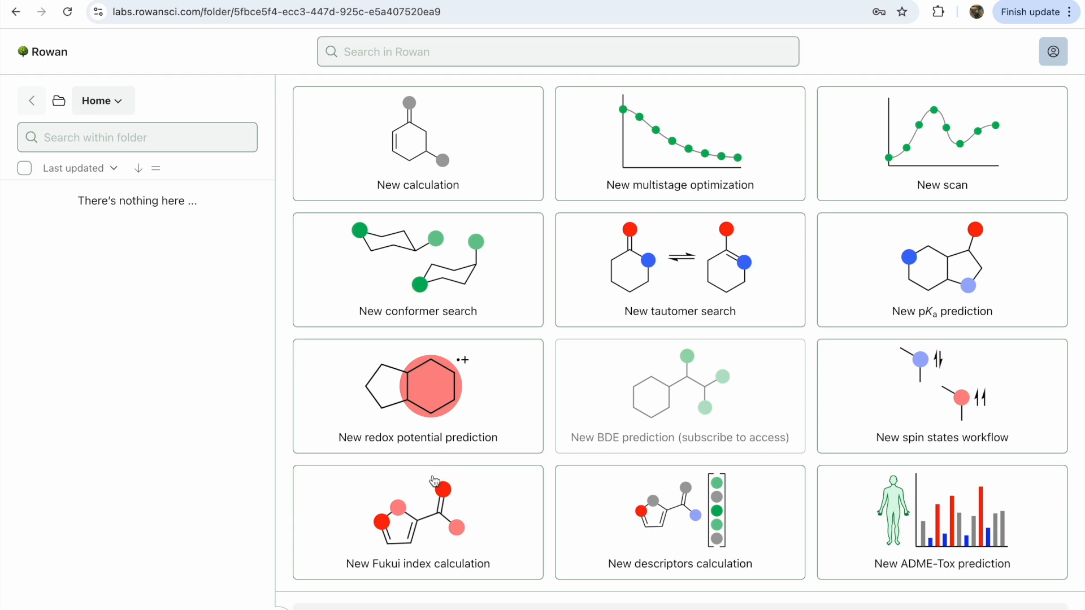
Step: Start a new Fukui index calculation and load the molecule from the SMILES string O=CC=CC=CC
left_click(425, 518)
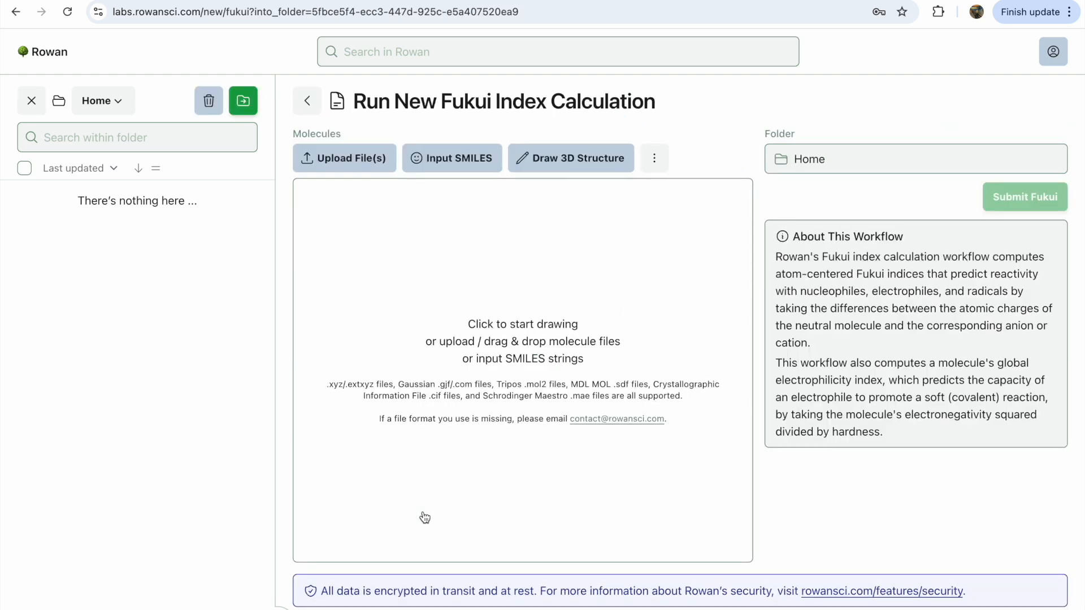
left_click(456, 162)
left_click(471, 337)
type("O=CC=CC=CC")
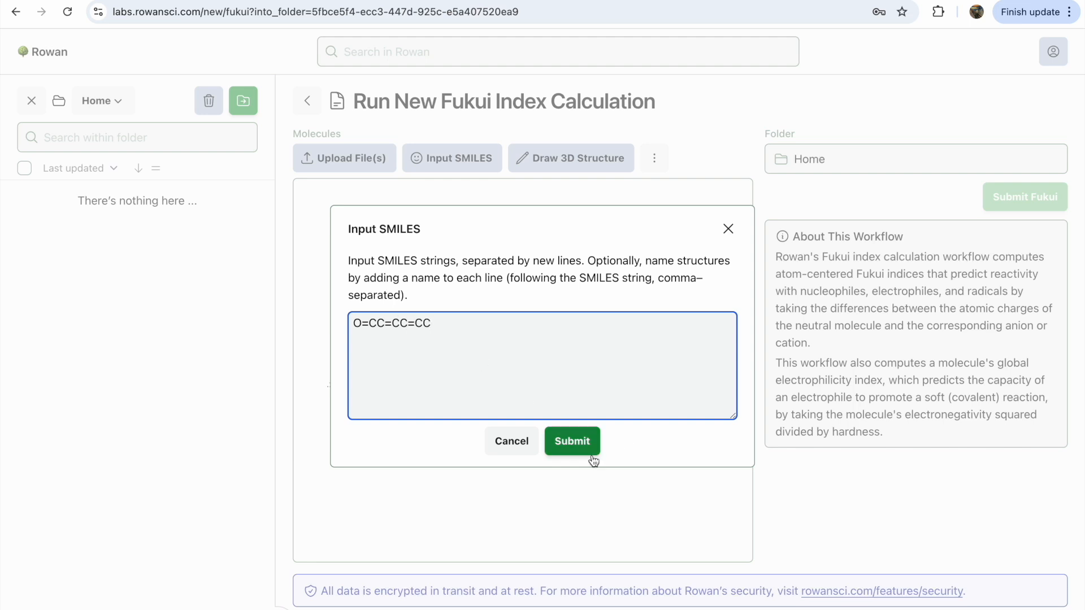
left_click(591, 456)
Step: Edit the structure by setting the C4–C3–C2–O1 dihedral at the aldehyde end to about 180°, and save it
left_click_drag(615, 243, 643, 236)
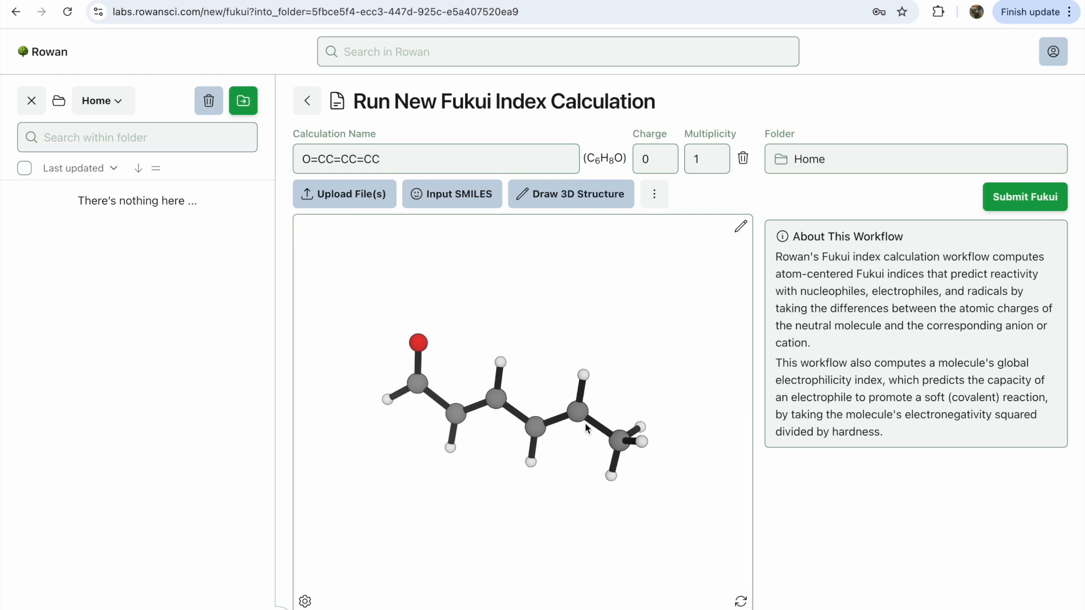
left_click_drag(641, 392, 663, 364)
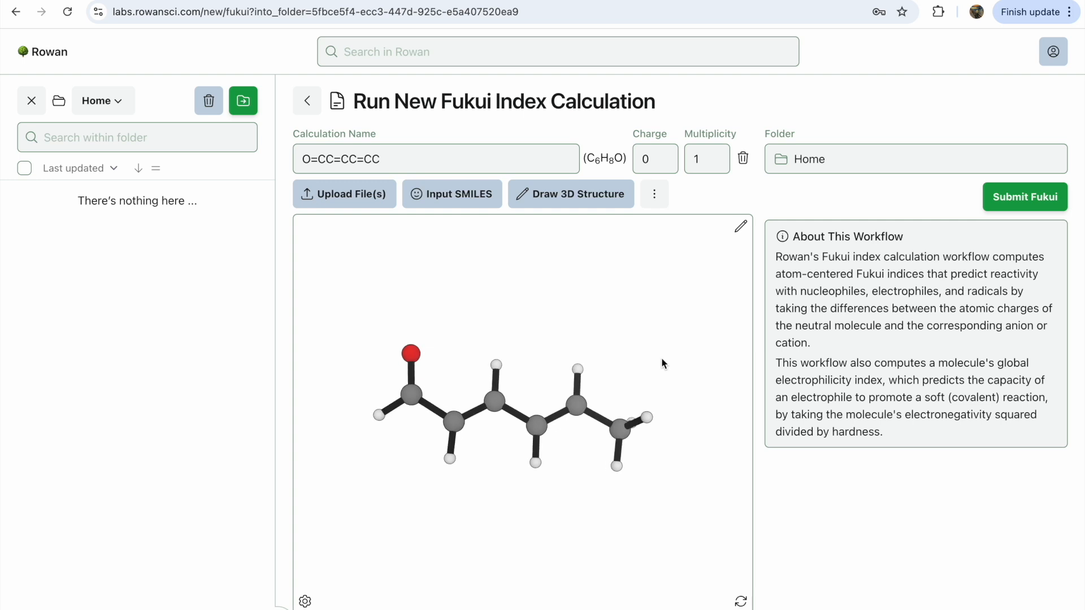
left_click(741, 226)
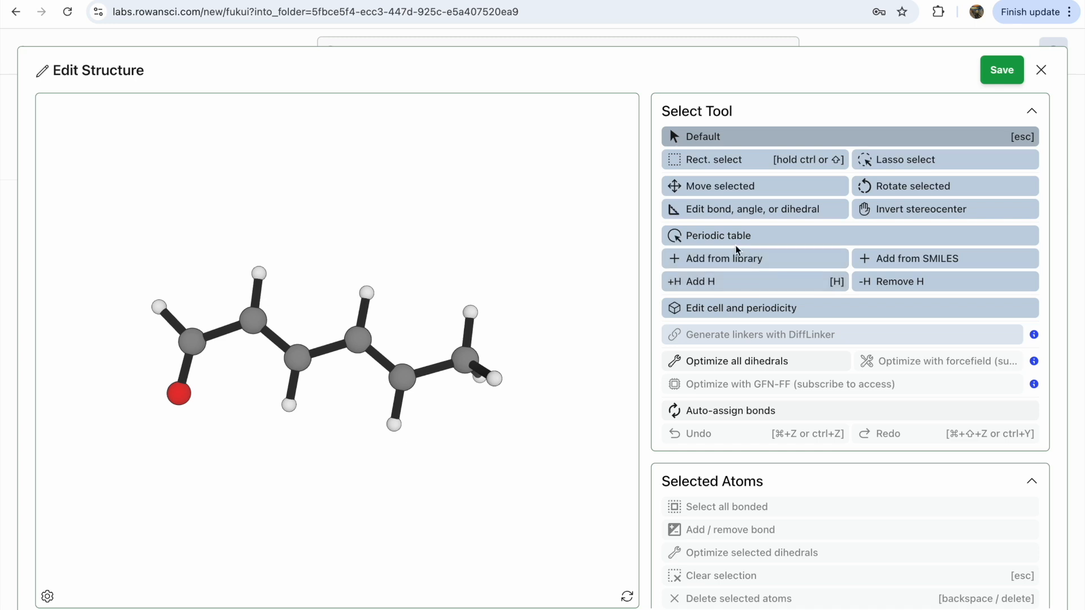
left_click(742, 213)
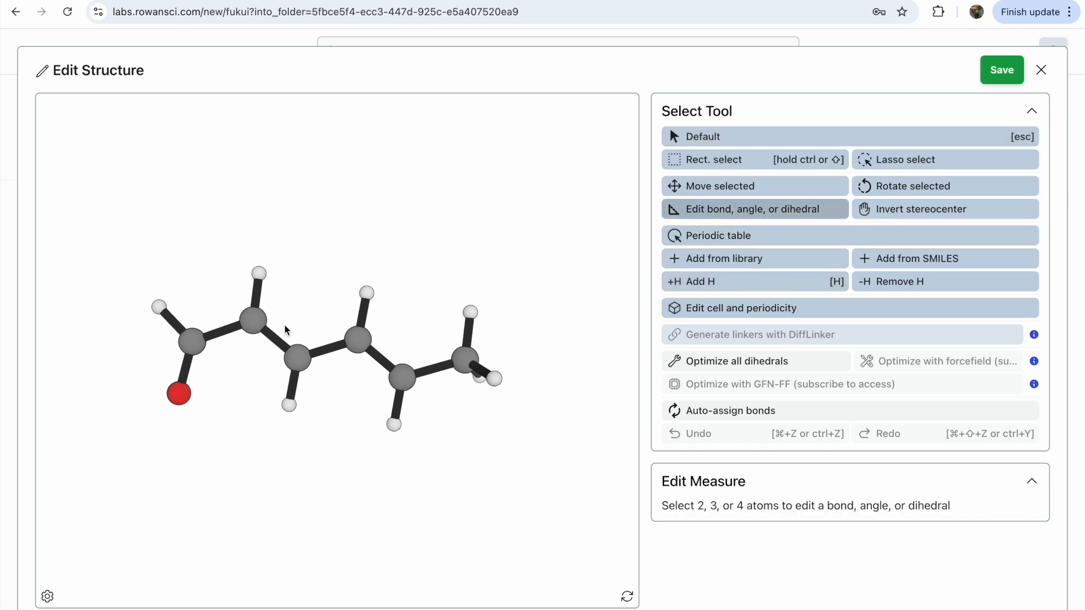
left_click(295, 359)
left_click(257, 326)
left_click(192, 342)
left_click(178, 394)
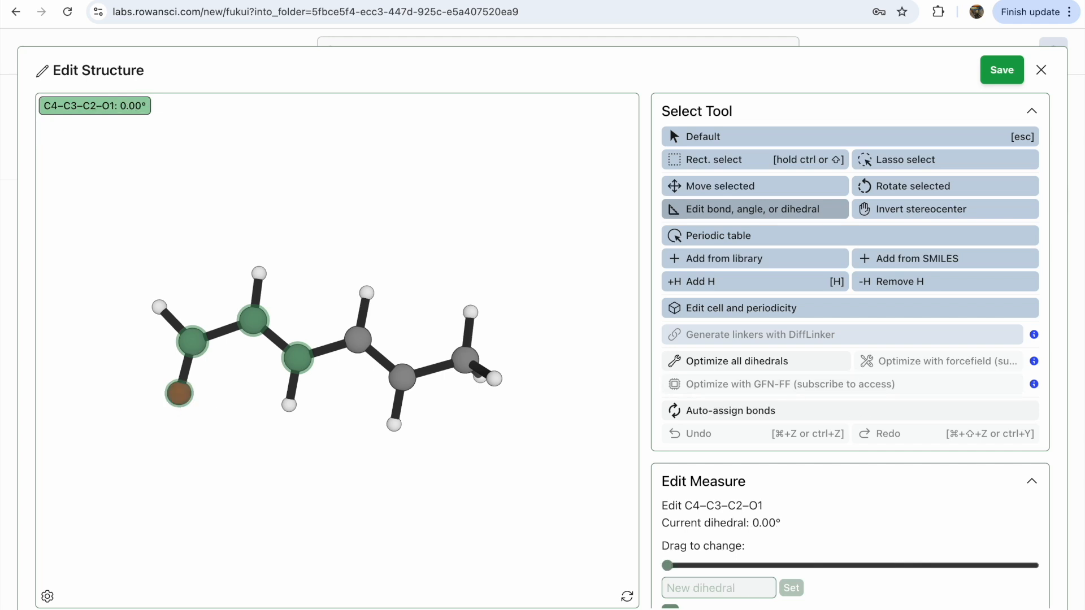
left_click_drag(668, 566, 852, 566)
left_click_drag(857, 520, 852, 533)
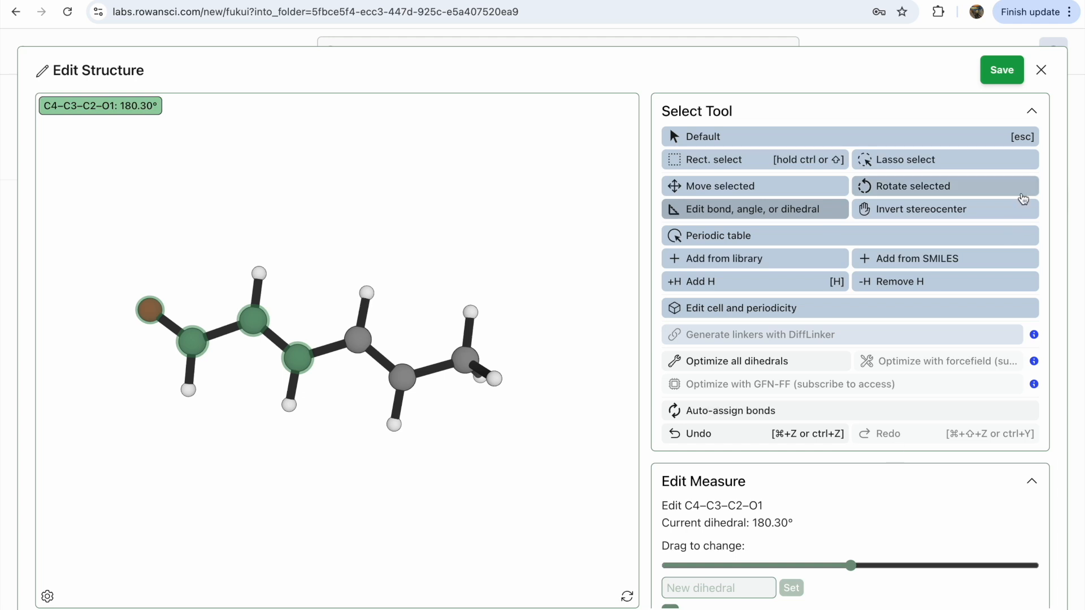
left_click(1001, 70)
Step: Submit the Fukui index calculation for the edited molecule, keeping charge 0, multiplicity 1 and the Home folder
left_click_drag(530, 295, 553, 280)
double_click(552, 280)
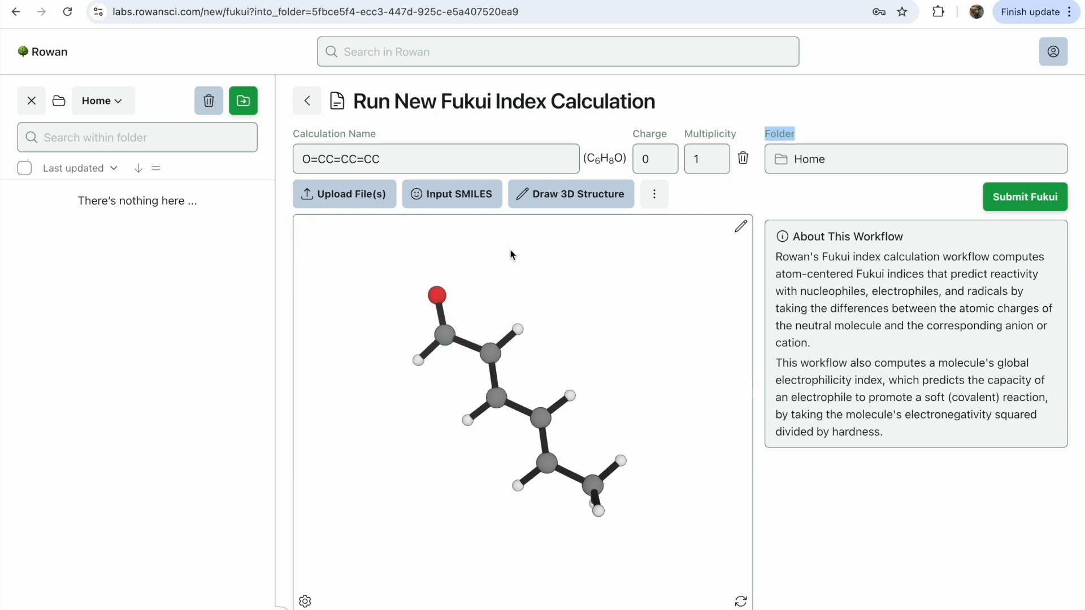
left_click(1027, 210)
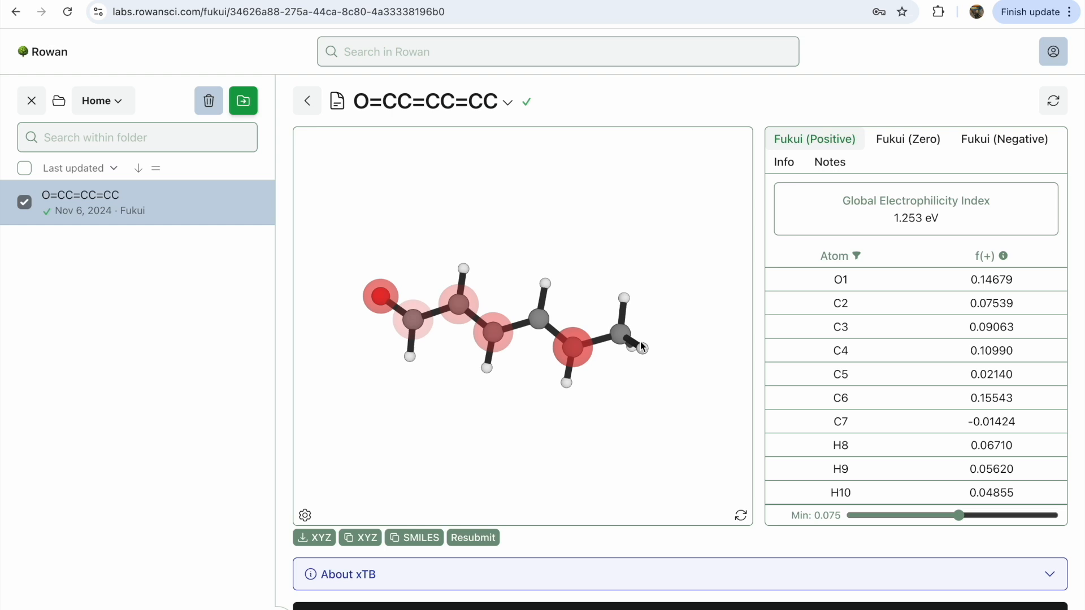
Step: Examine the positive, zero and negative Fukui index results and read the explanations of f(+) and f(−)
left_click_drag(704, 290, 734, 339)
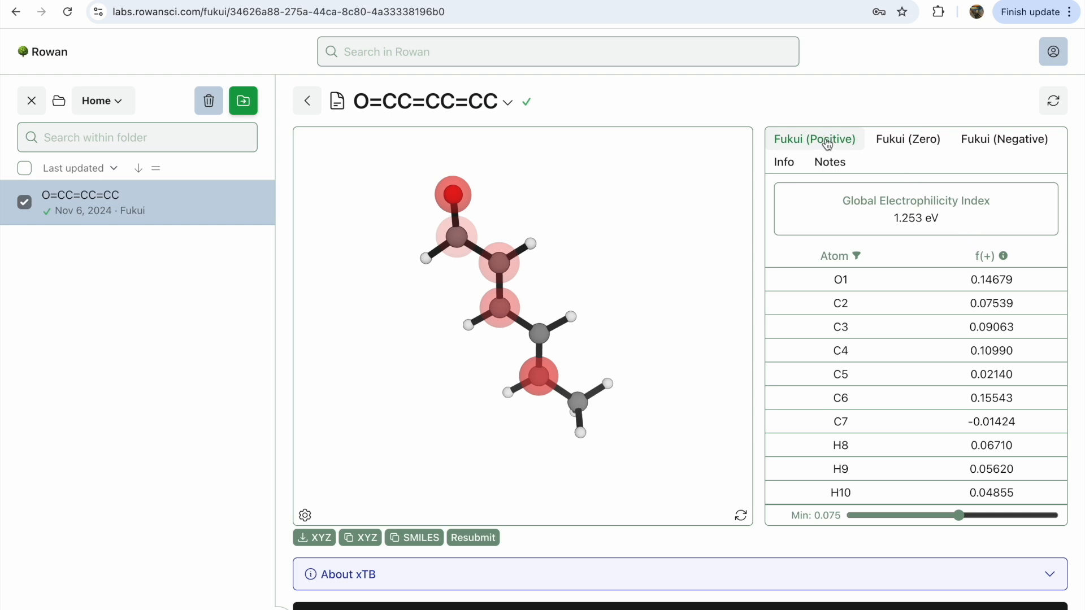
left_click(913, 142)
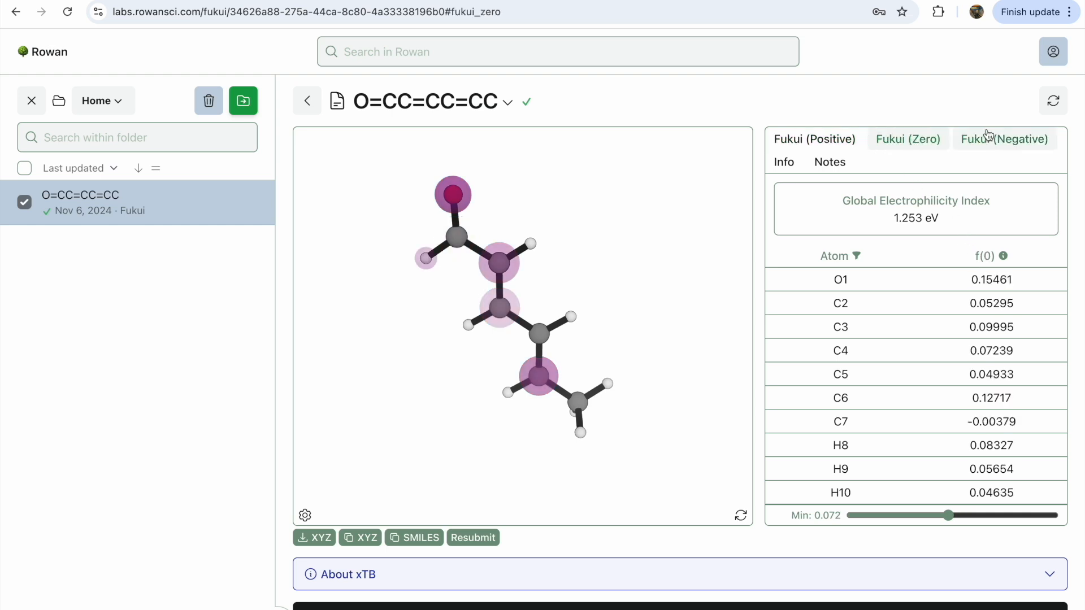
left_click(1019, 140)
left_click(812, 140)
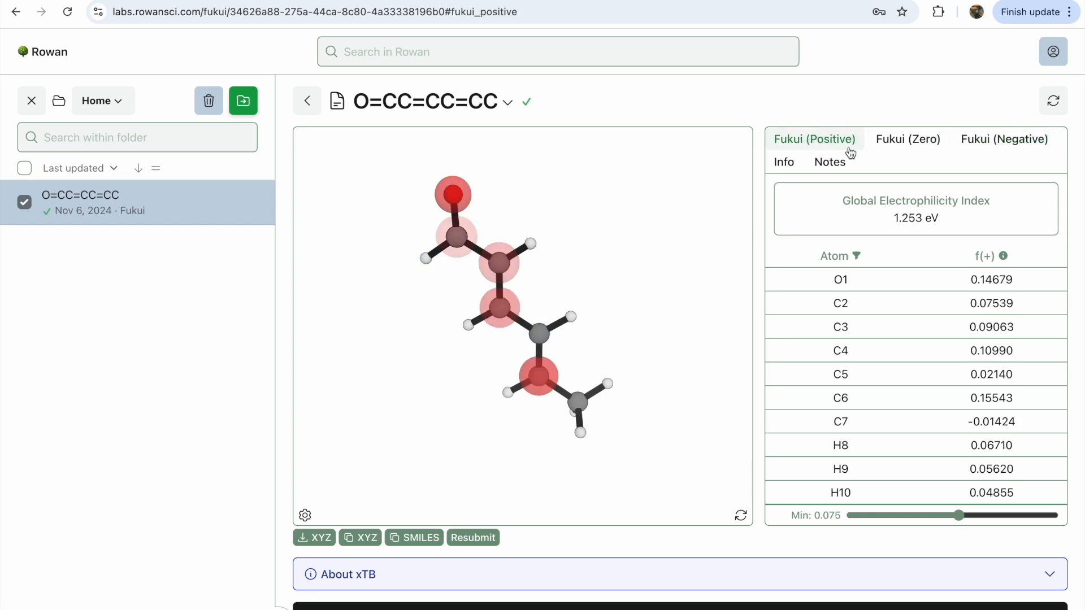
mouse_move(1002, 257)
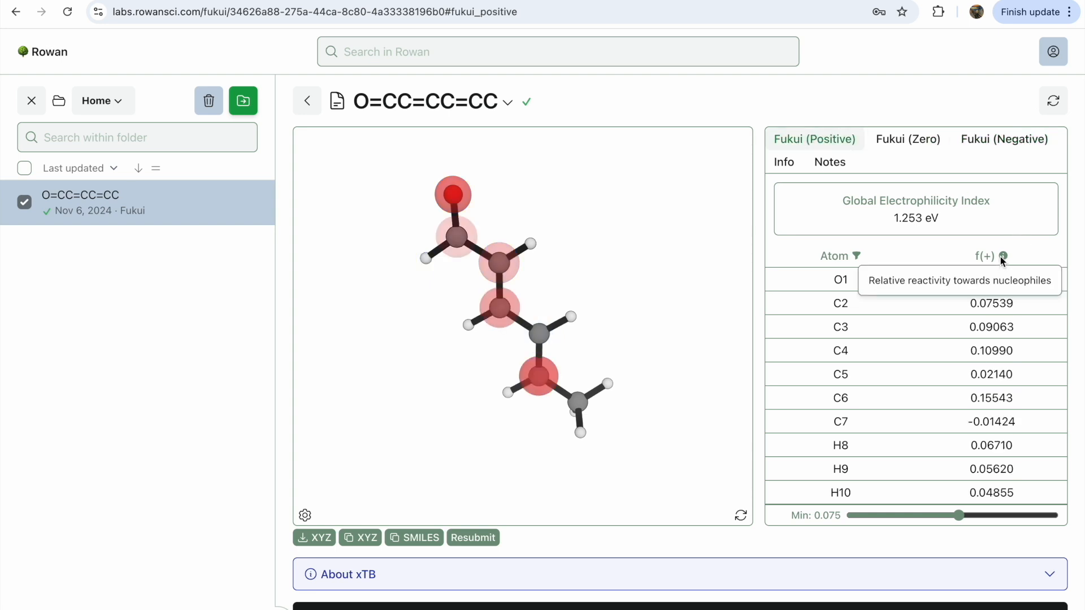
left_click(911, 144)
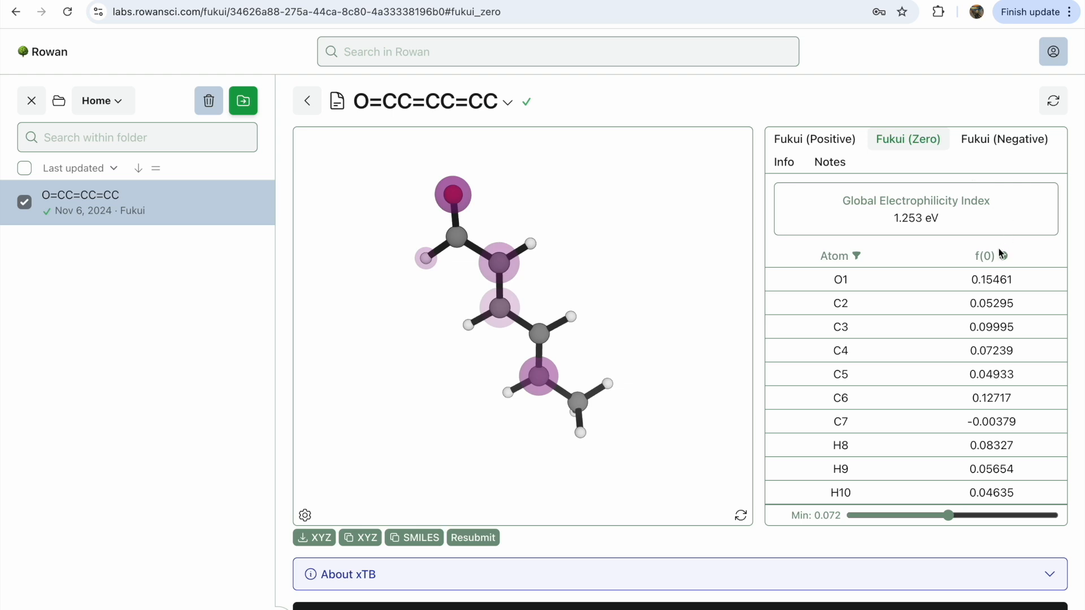
left_click(1028, 142)
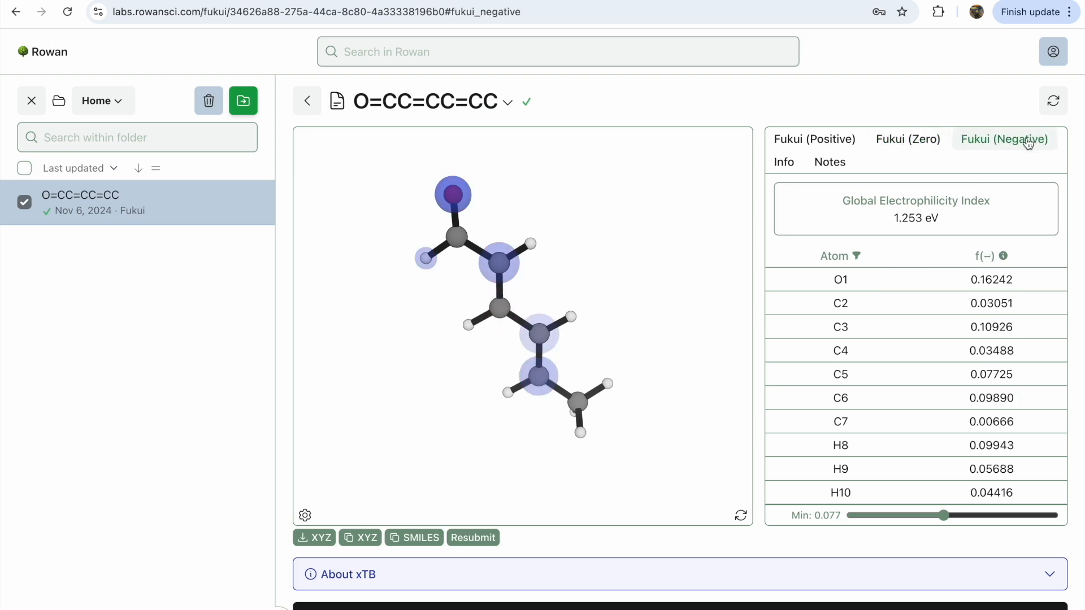
mouse_move(1004, 257)
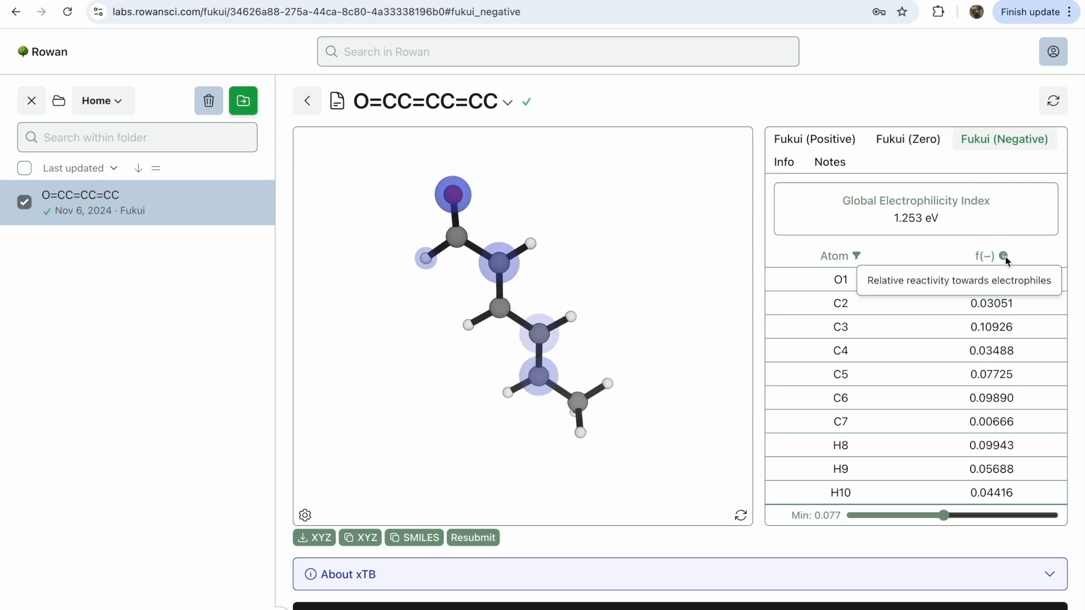
Step: Compare the Fukui values of atom C6 and the highlighted sites across the positive, zero and negative indices
left_click(841, 140)
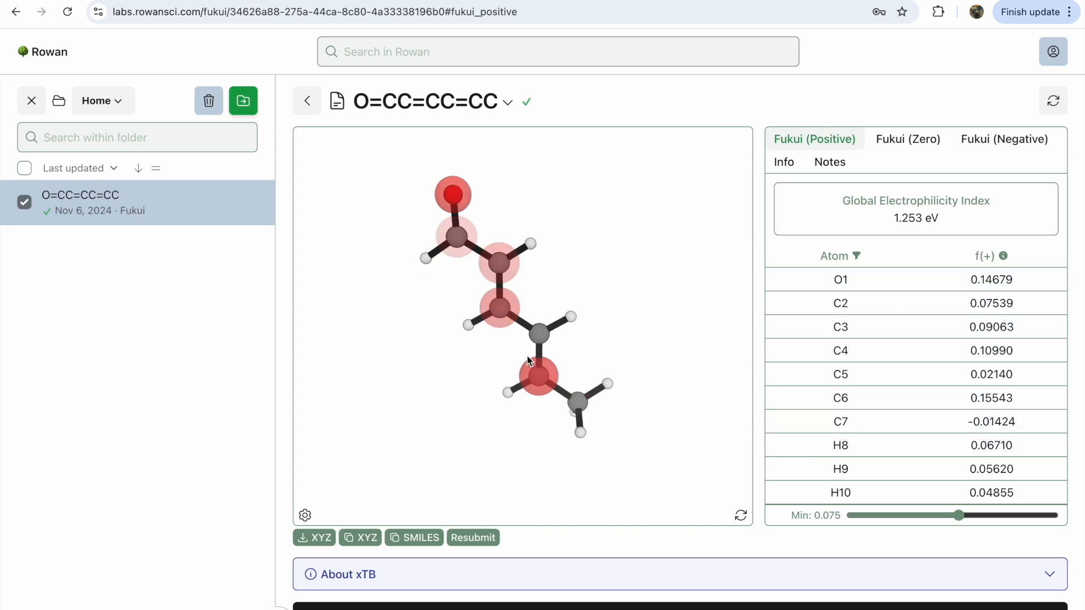
scroll(992, 443, "down", 2)
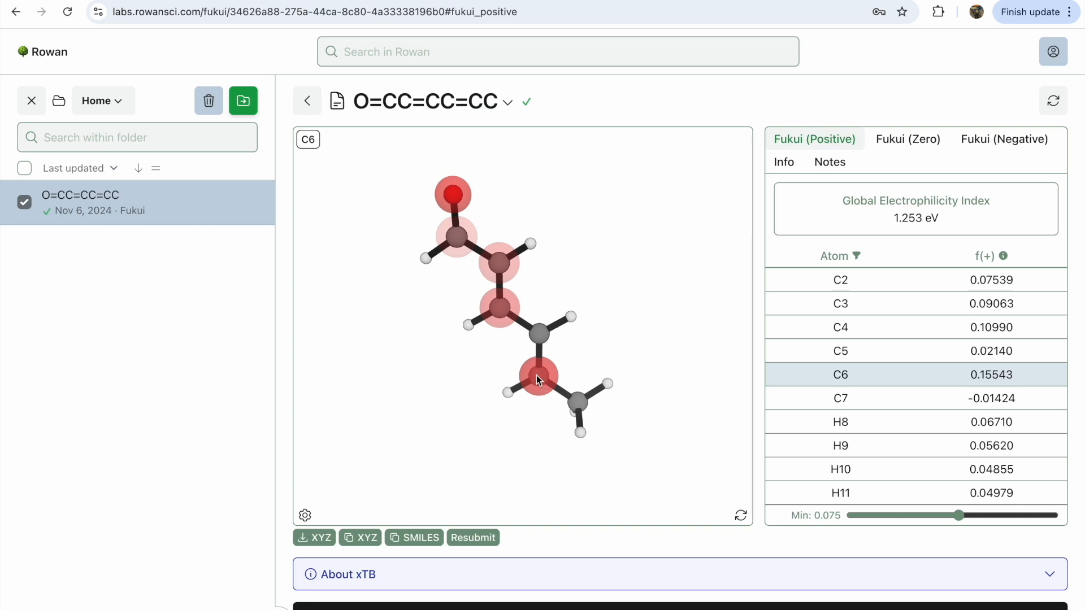
left_click(909, 140)
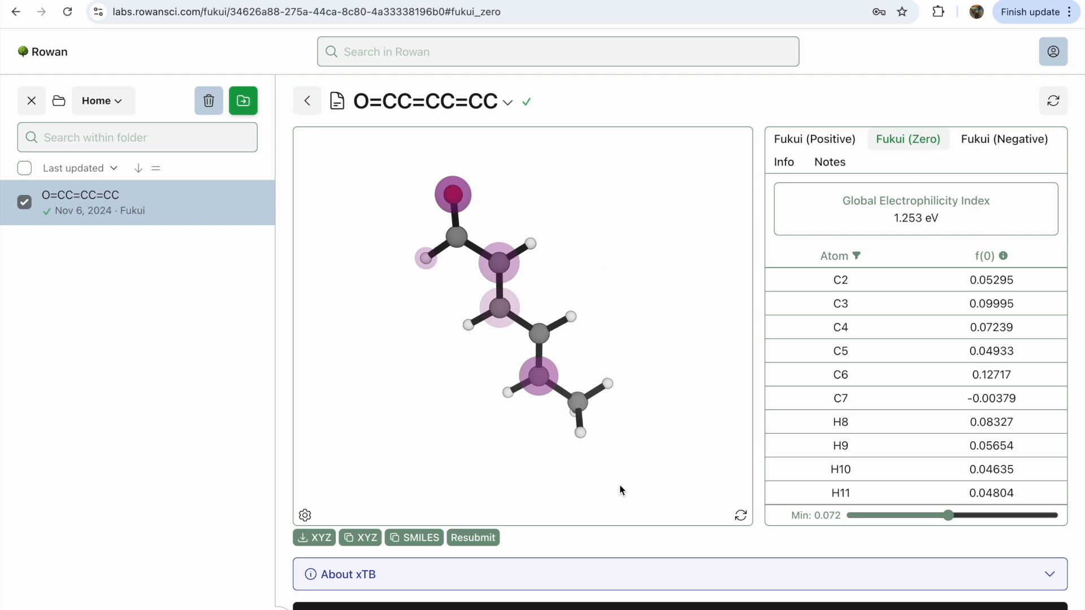
mouse_move(543, 387)
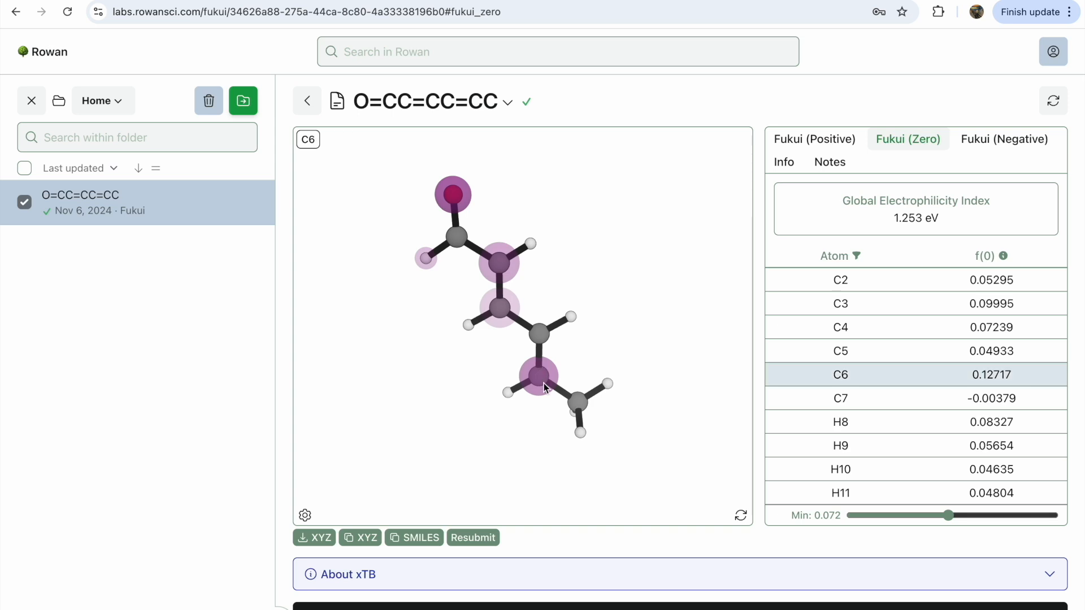
left_click(1011, 145)
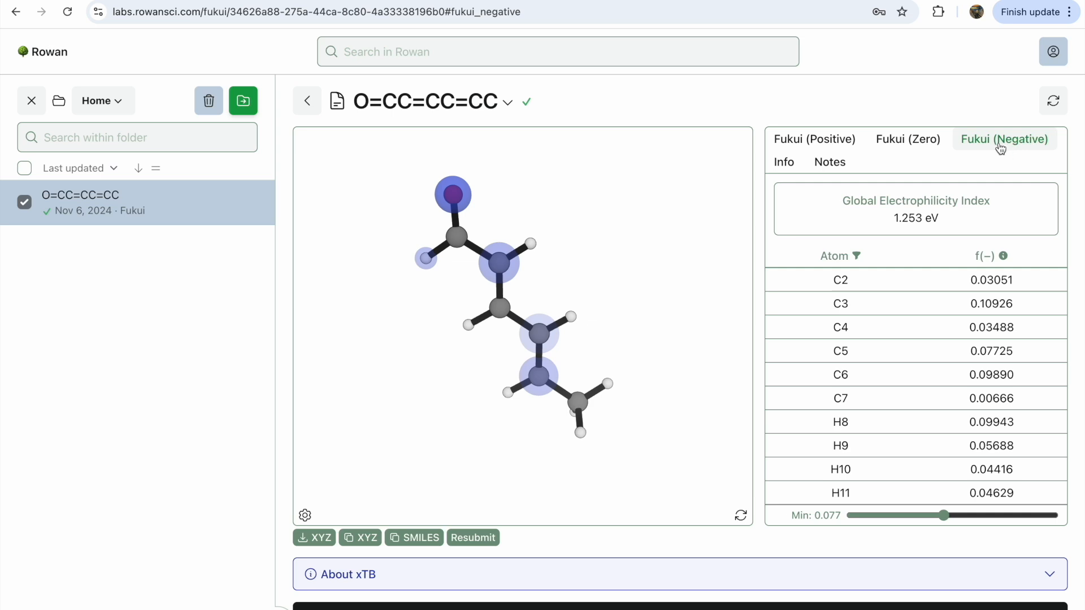
mouse_move(1004, 257)
left_click(825, 141)
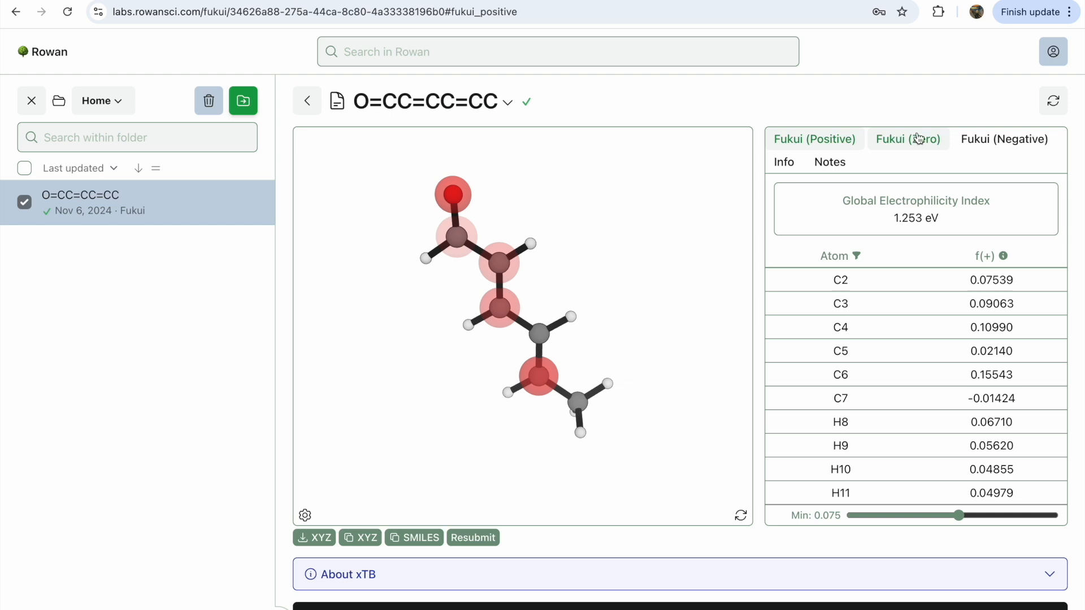